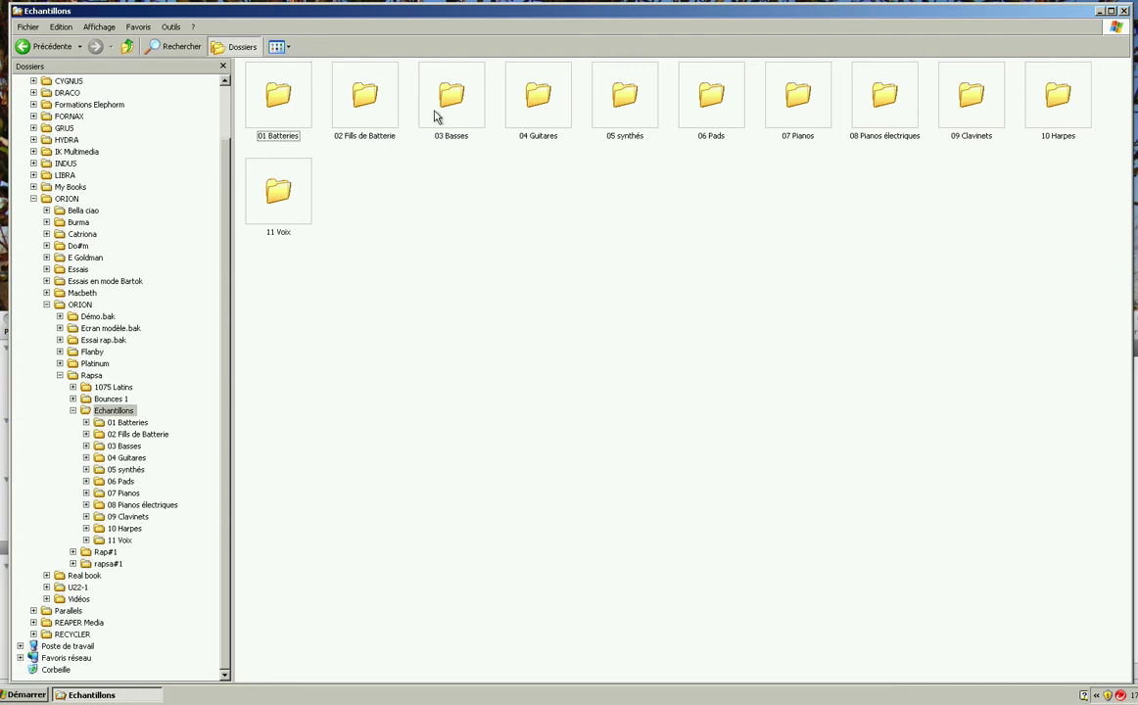
Step: Play the 1323 Just Bounce Gated Synth sample from the 03 Basses folder, close the media player and return to Echantillons
double_click(447, 97)
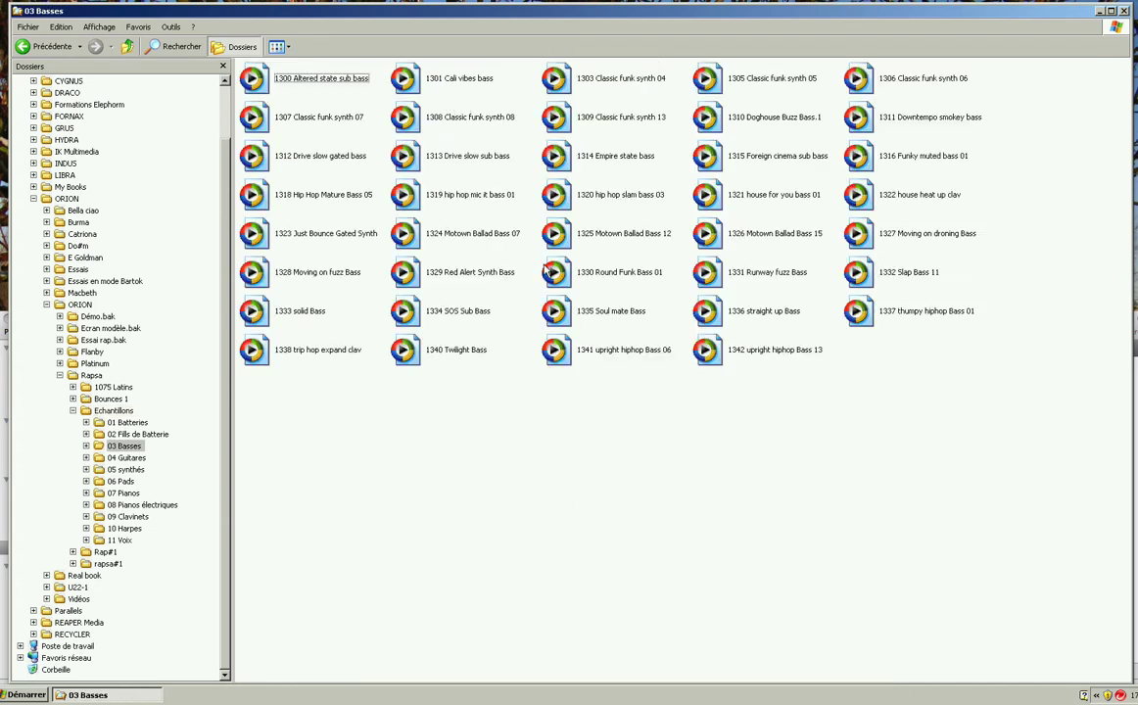
left_click(555, 233)
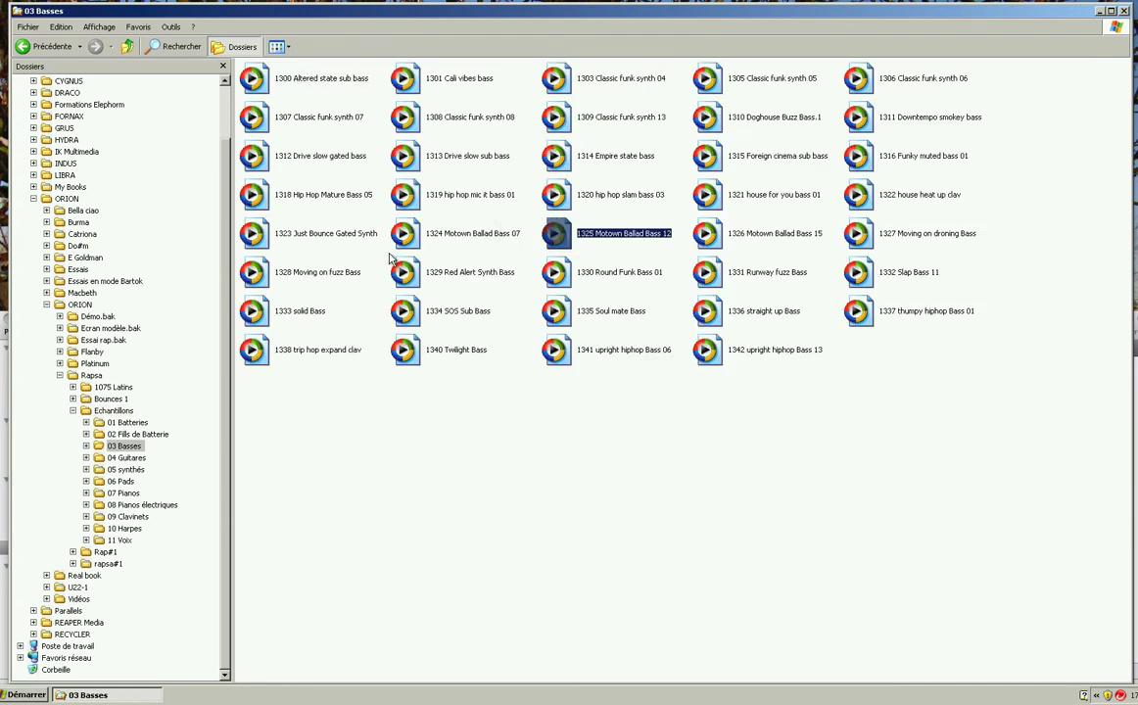
left_click(317, 237)
double_click(317, 237)
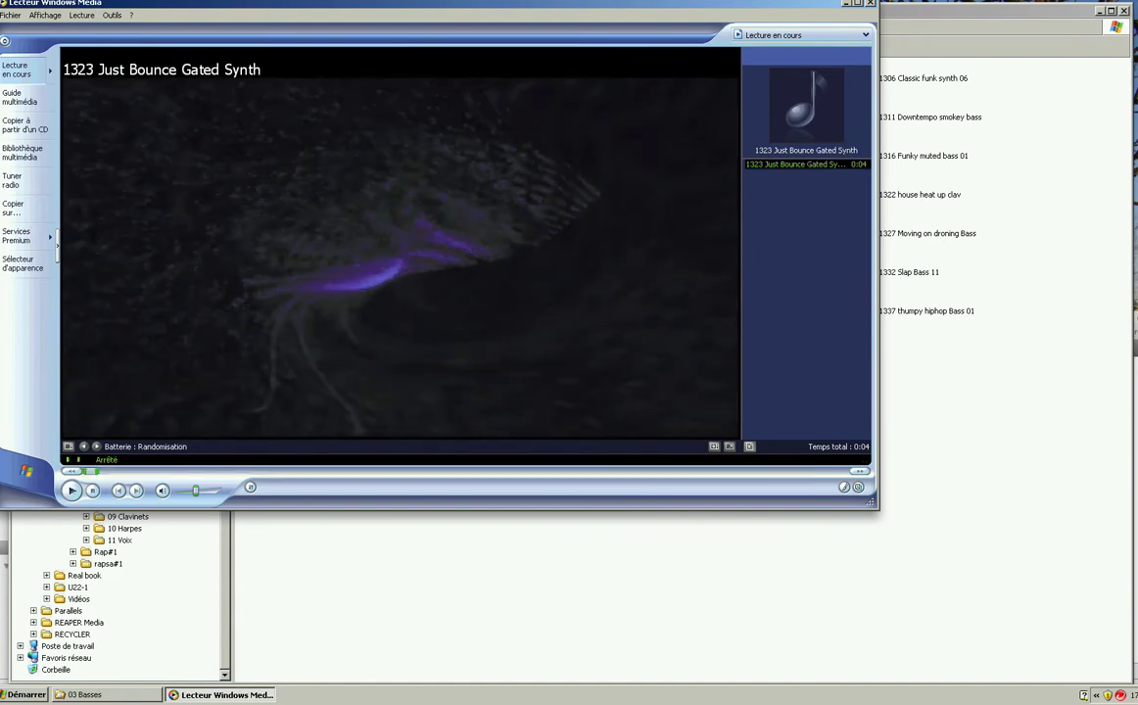
left_click(870, 4)
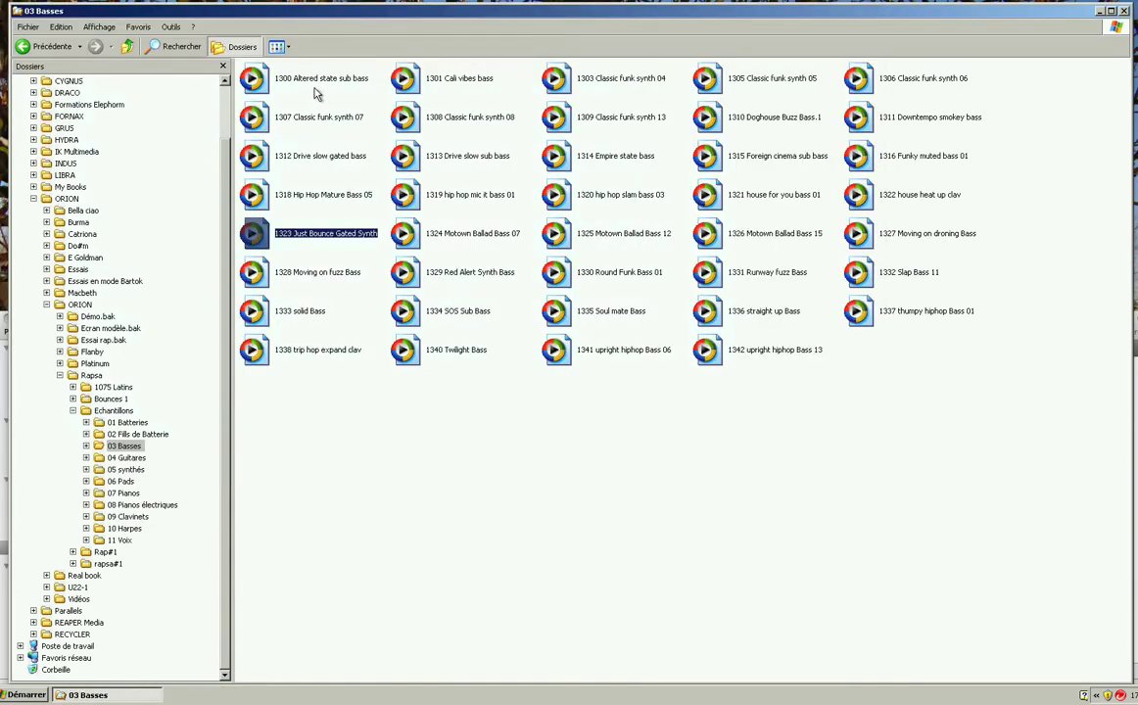
left_click(125, 47)
Step: Play the 1801 Pop Curious Piano 02 sample from 08 Pianos électriques, close the media player and return to Echantillons
double_click(874, 105)
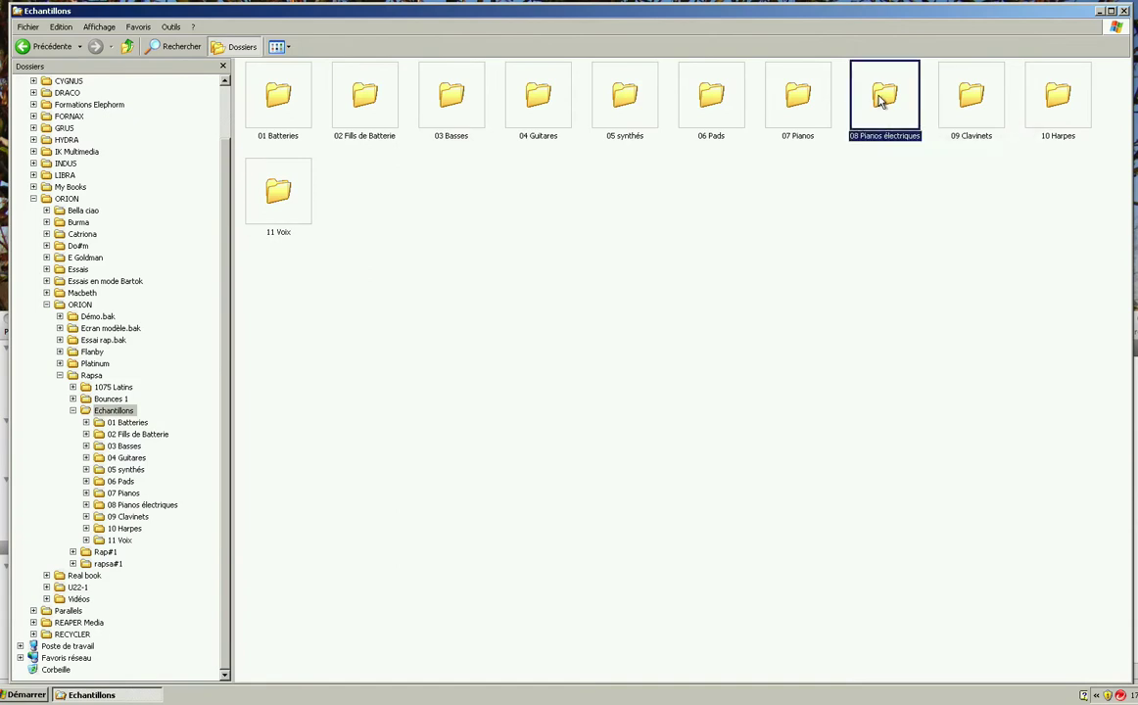
double_click(468, 82)
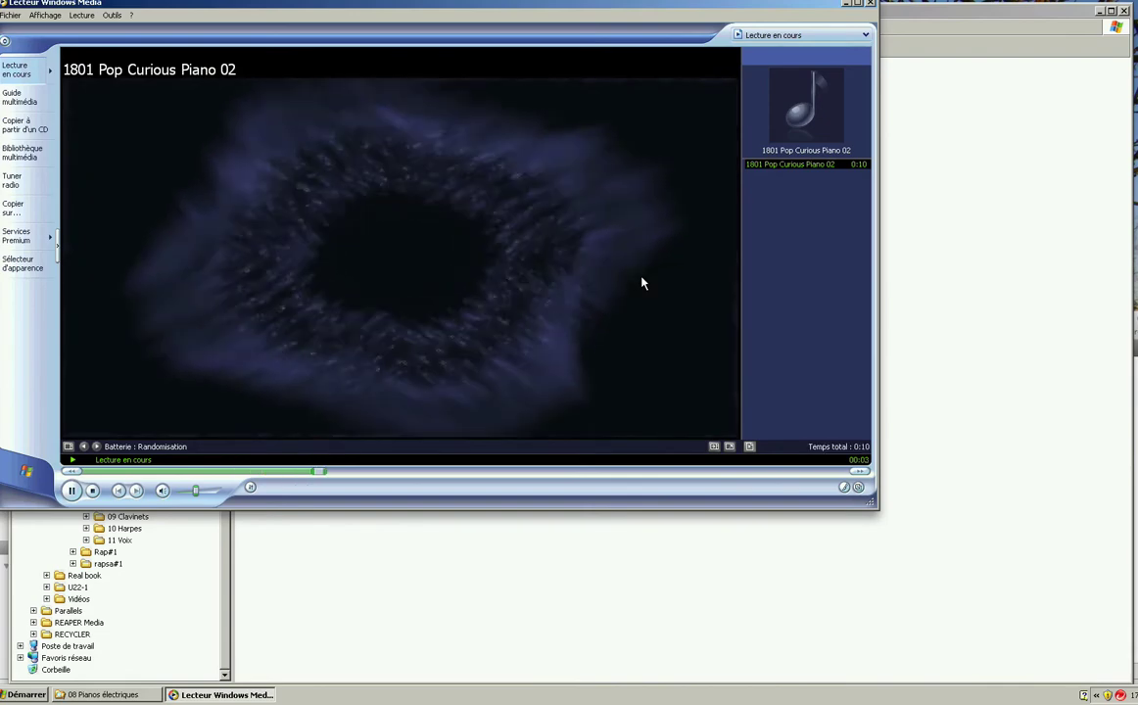
left_click(871, 6)
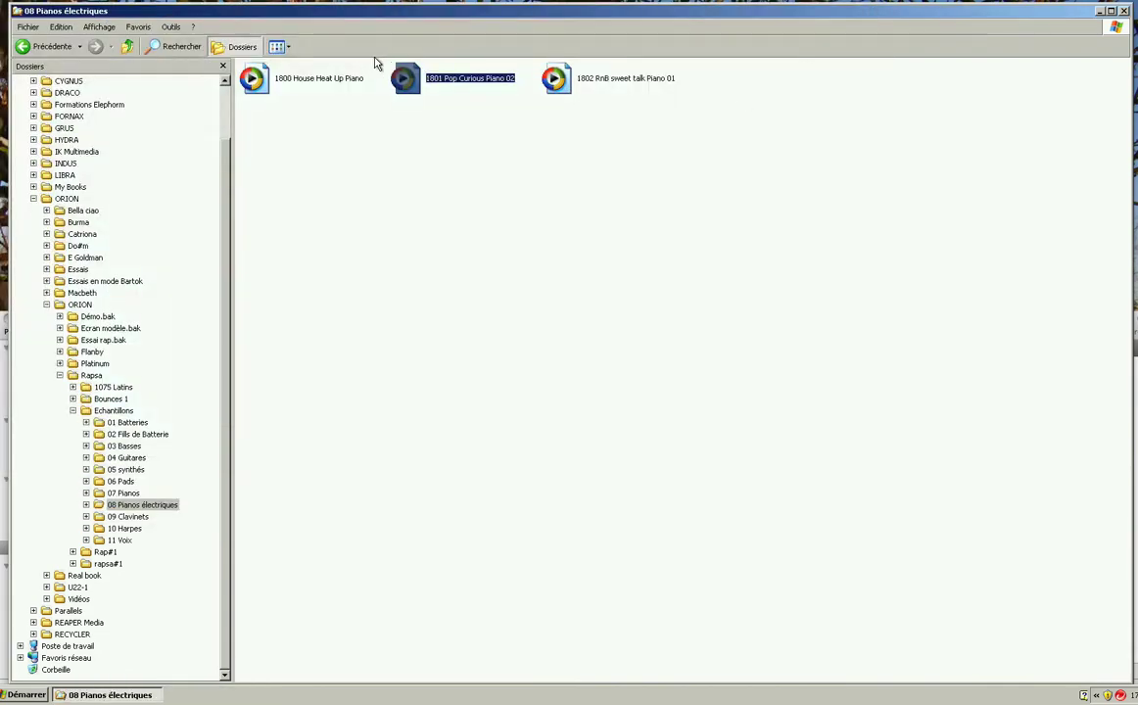
left_click(126, 46)
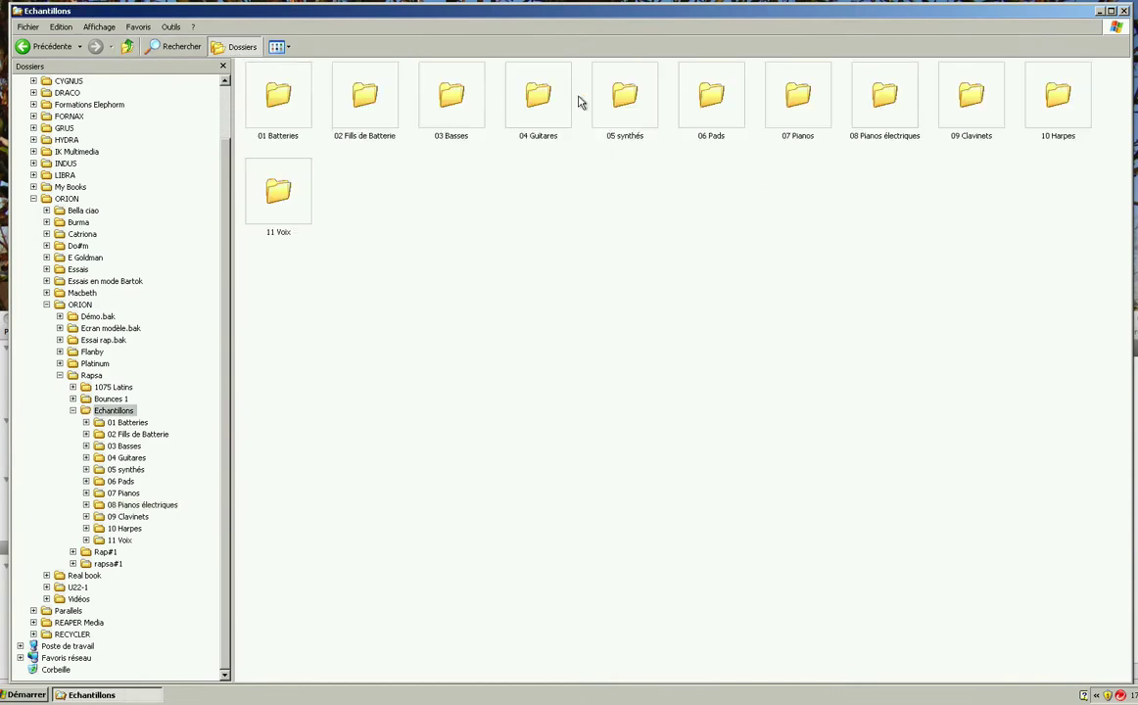
Step: Play the 1427 Remix guitar FX 01 sample from 04 Guitares, close the media player and return to Echantillons
double_click(534, 93)
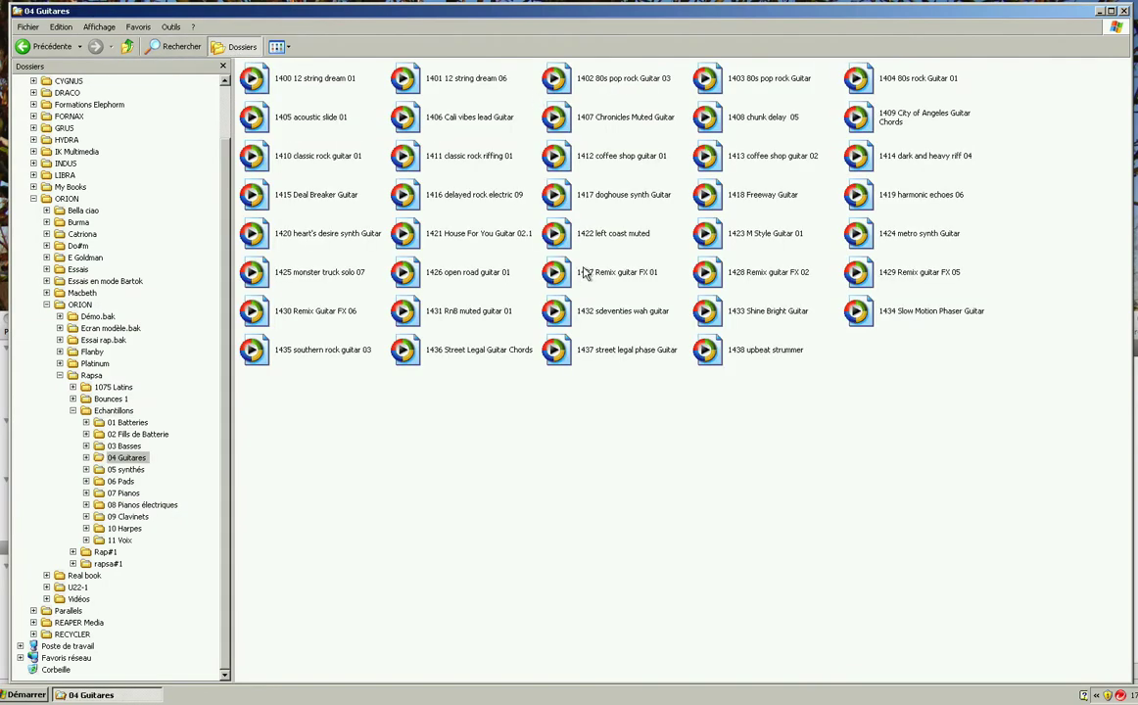
left_click(601, 275)
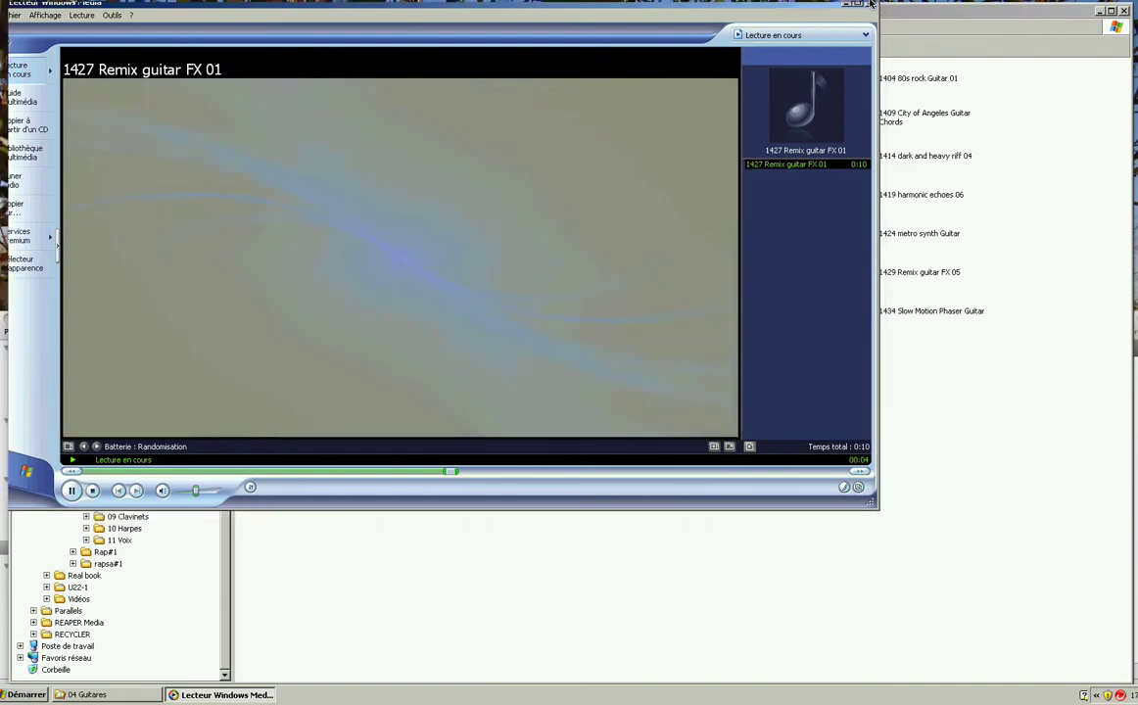
left_click(871, 5)
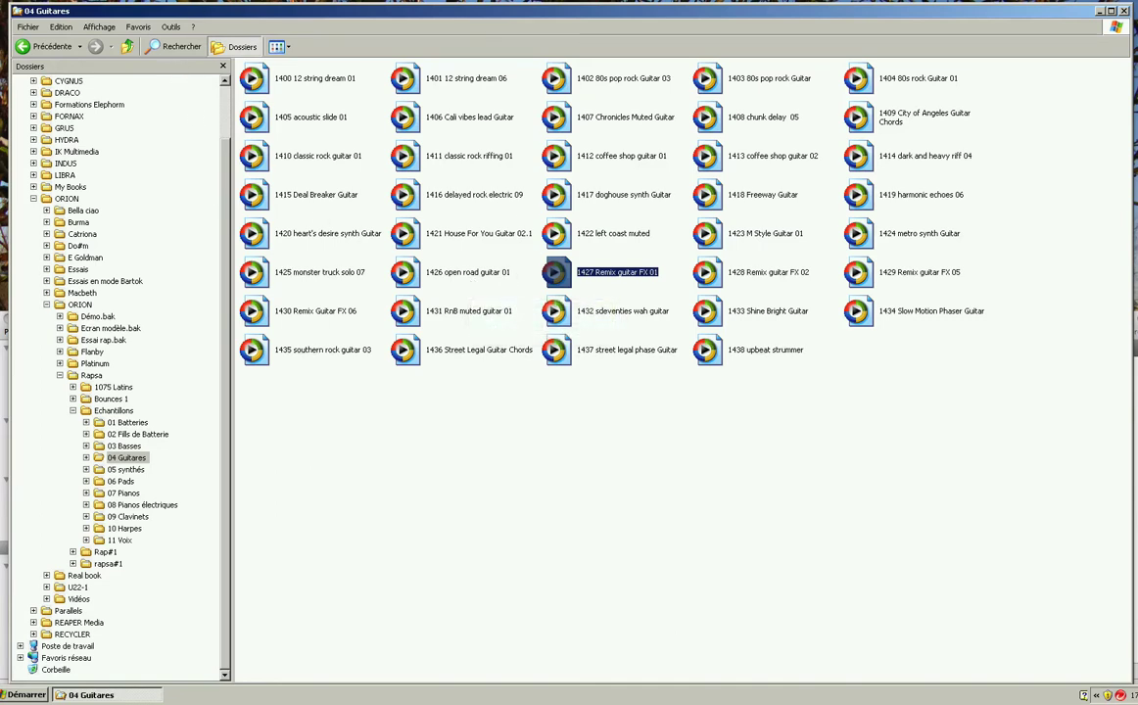
left_click(124, 45)
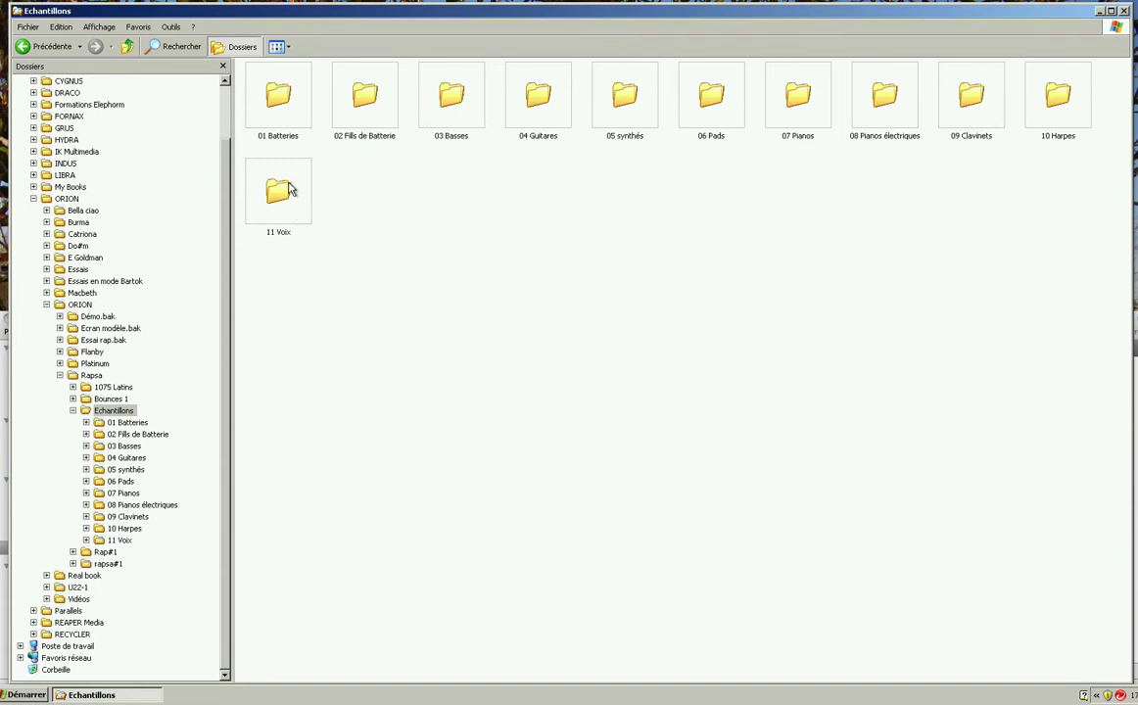
Step: Look through the whole list of drum samples in the 01 Batteries folder and return to Echantillons
mouse_move(290, 189)
mouse_move(287, 220)
left_click(282, 102)
double_click(282, 102)
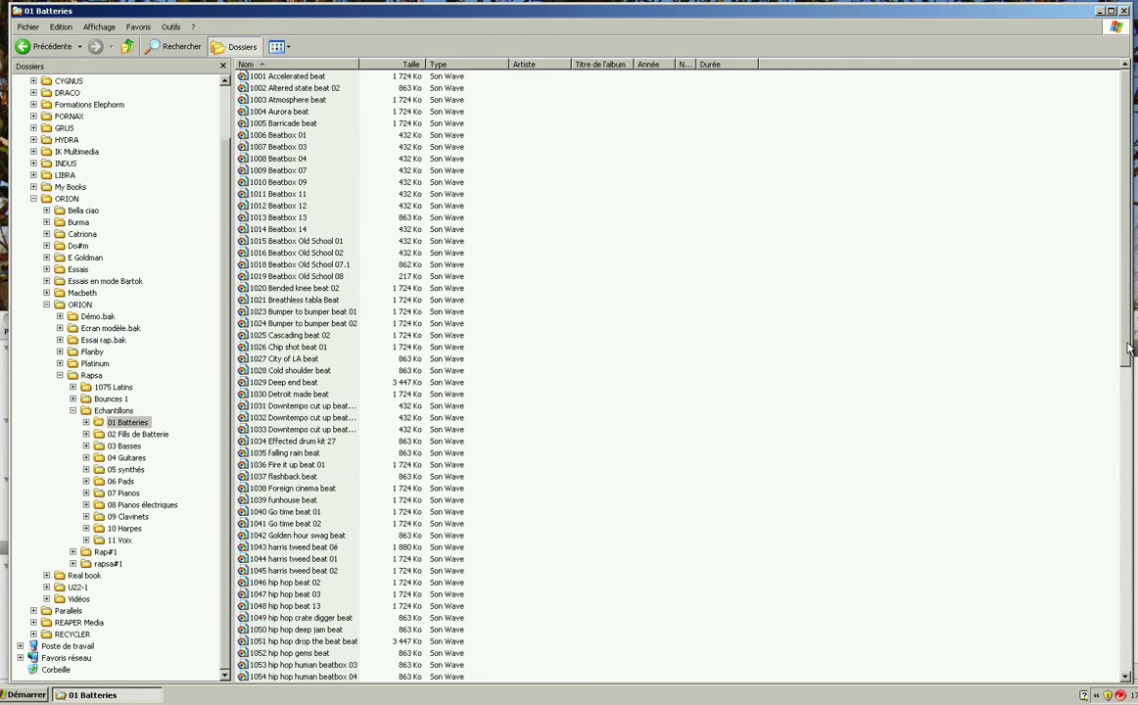
scroll(1023, 318, "down", 18)
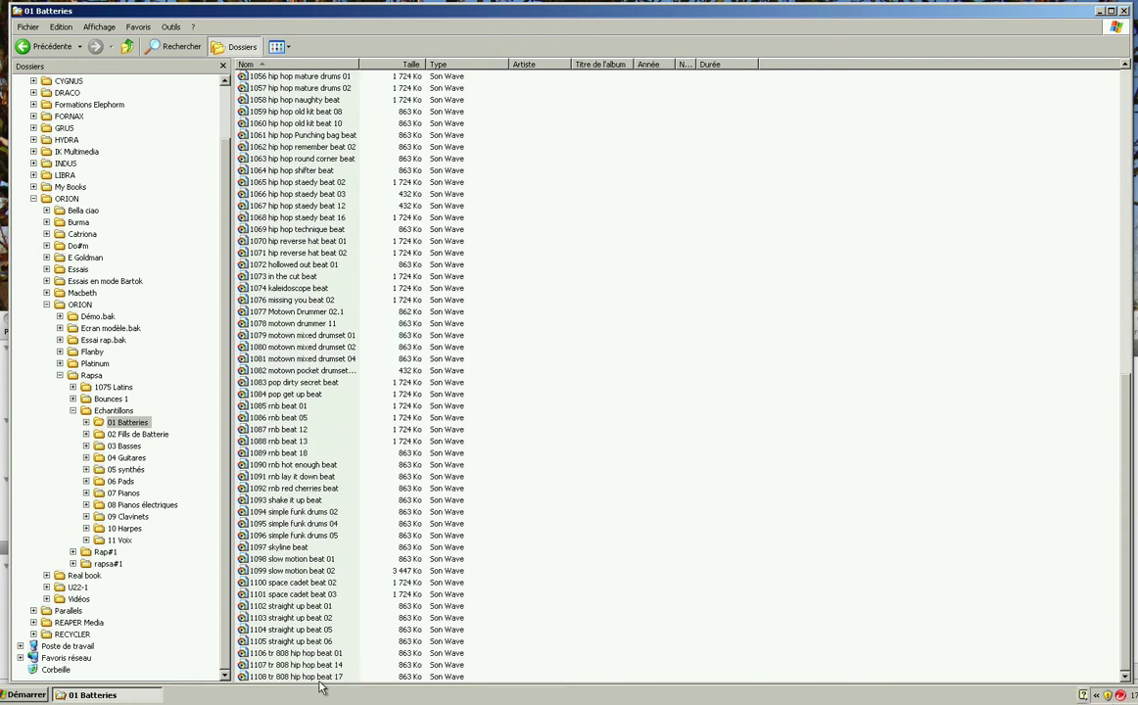
left_click_drag(1131, 416, 1110, 107)
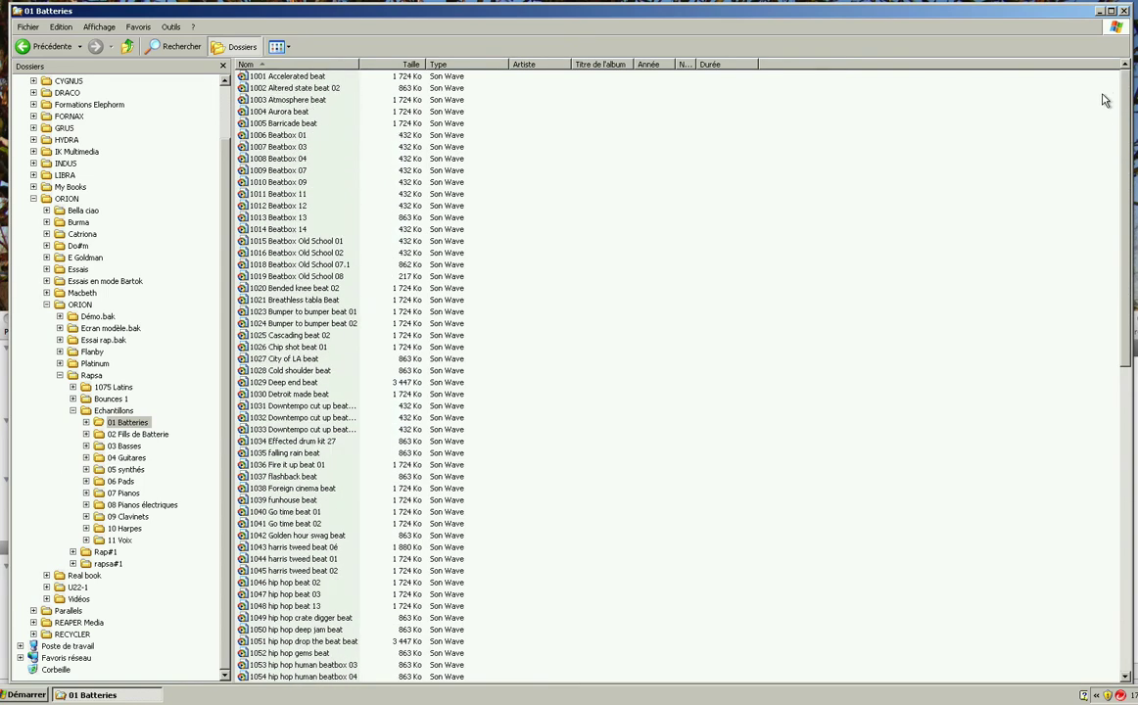
left_click(123, 47)
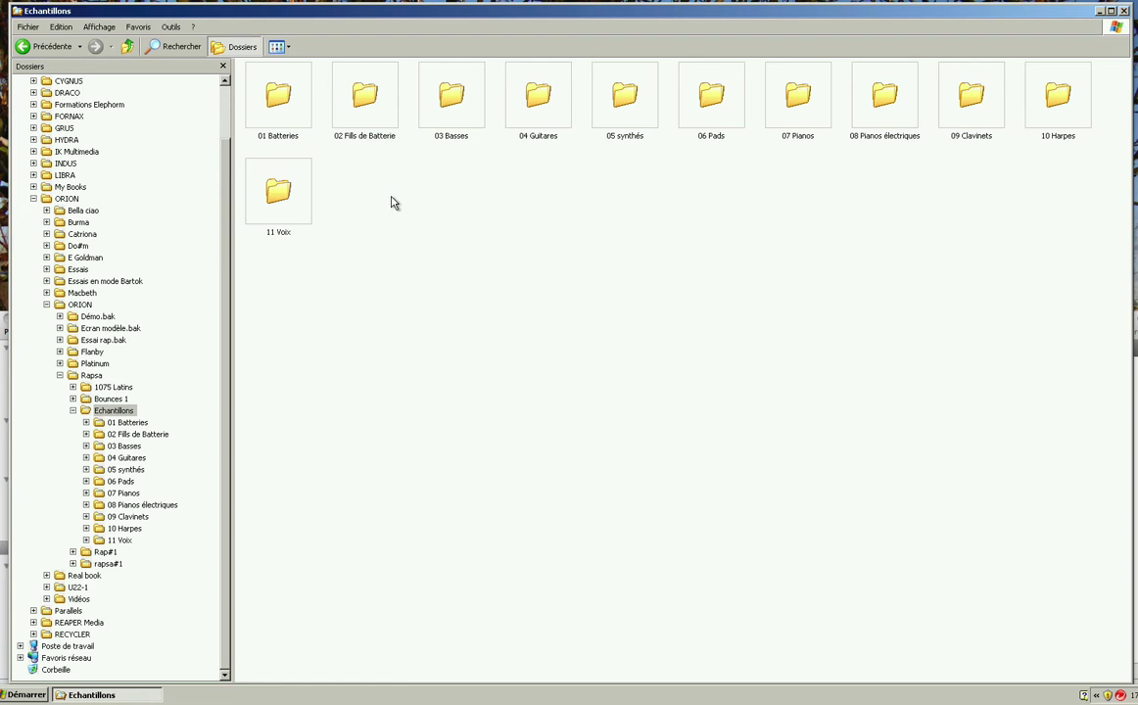
Step: Review the samples in the 02 Fills de Batterie and 03 Basses folders, returning to Echantillons after each
double_click(369, 98)
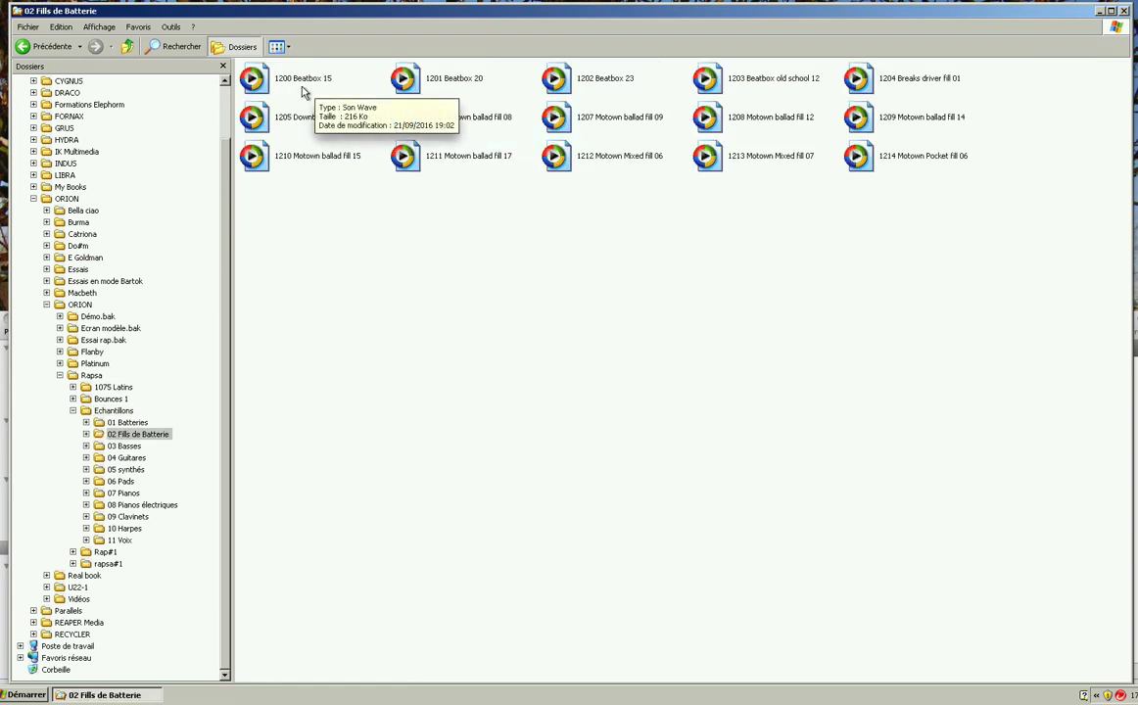
left_click(128, 46)
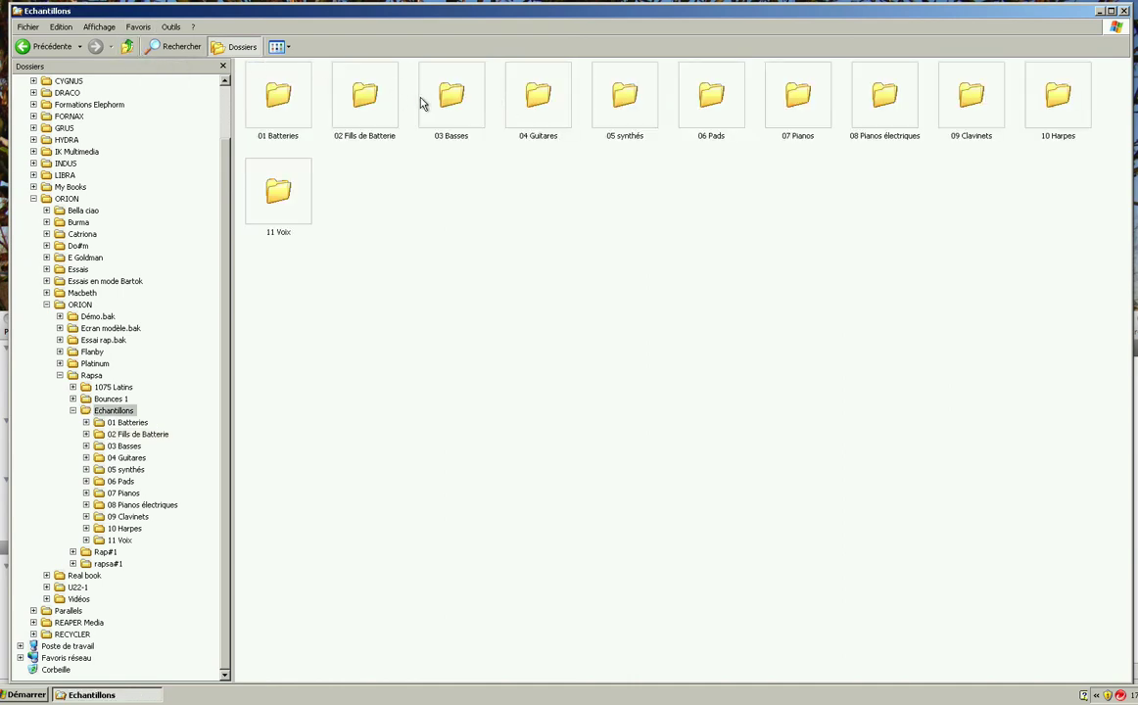
double_click(452, 96)
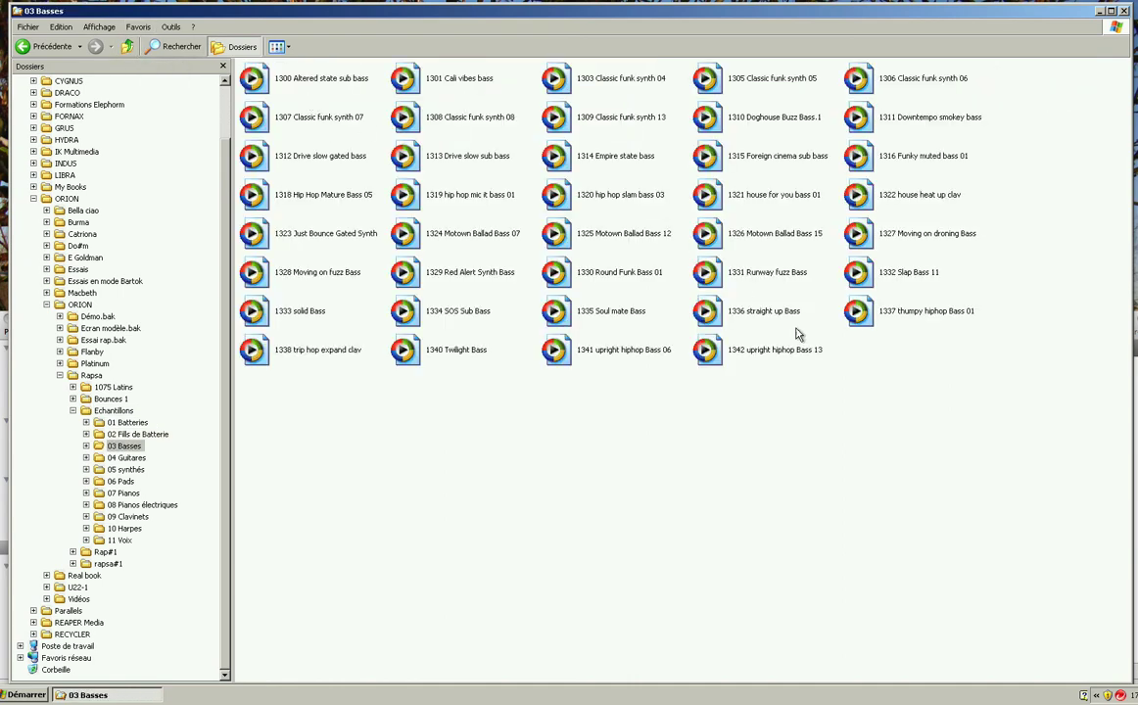
left_click(130, 46)
Step: Review the contents of the 04 Guitares folder and the full 05 synthés list, returning to Echantillons after each
double_click(542, 104)
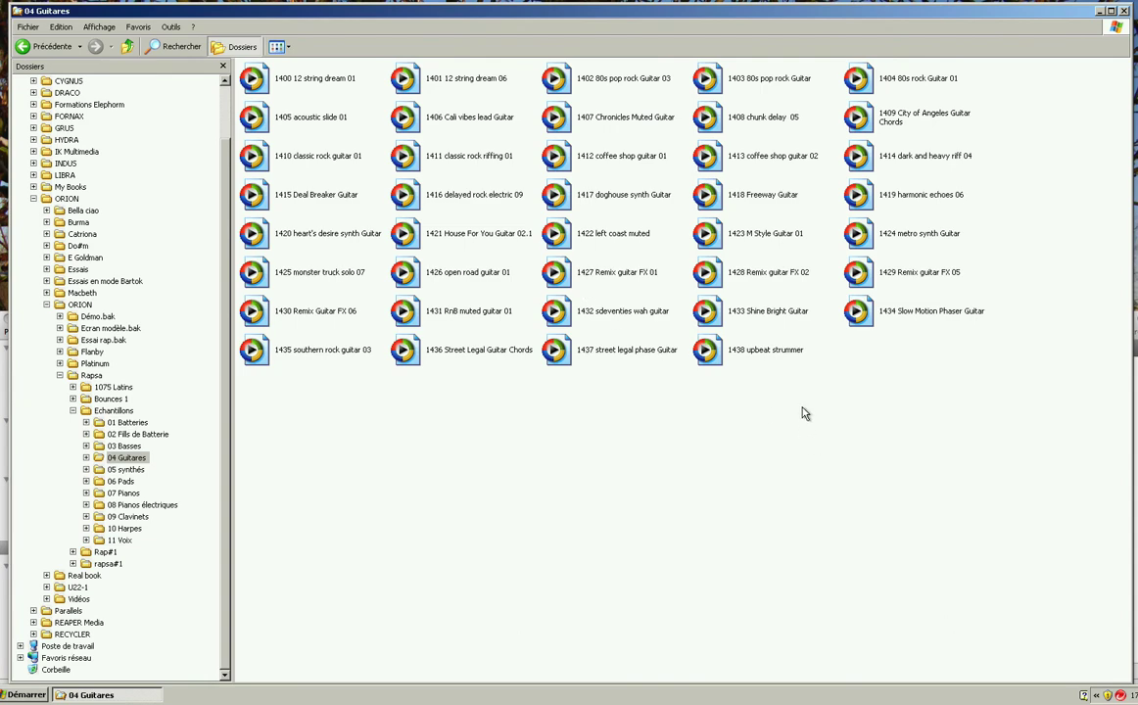
left_click(136, 48)
double_click(621, 98)
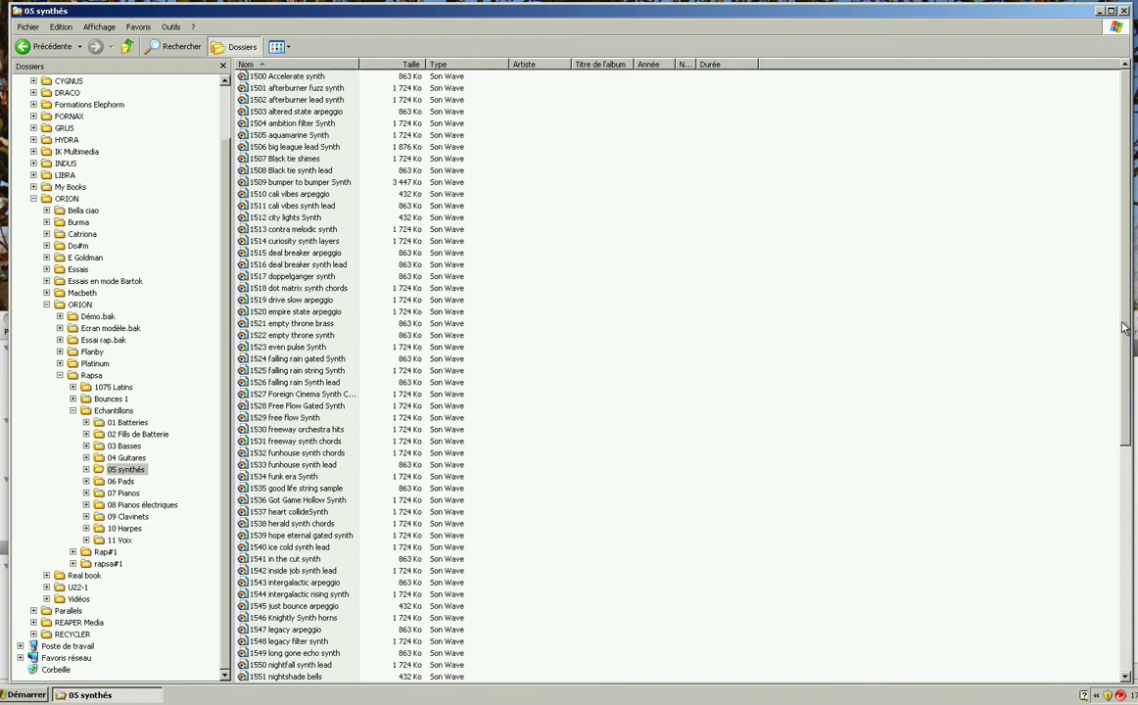
scroll(1018, 299, "down", 10)
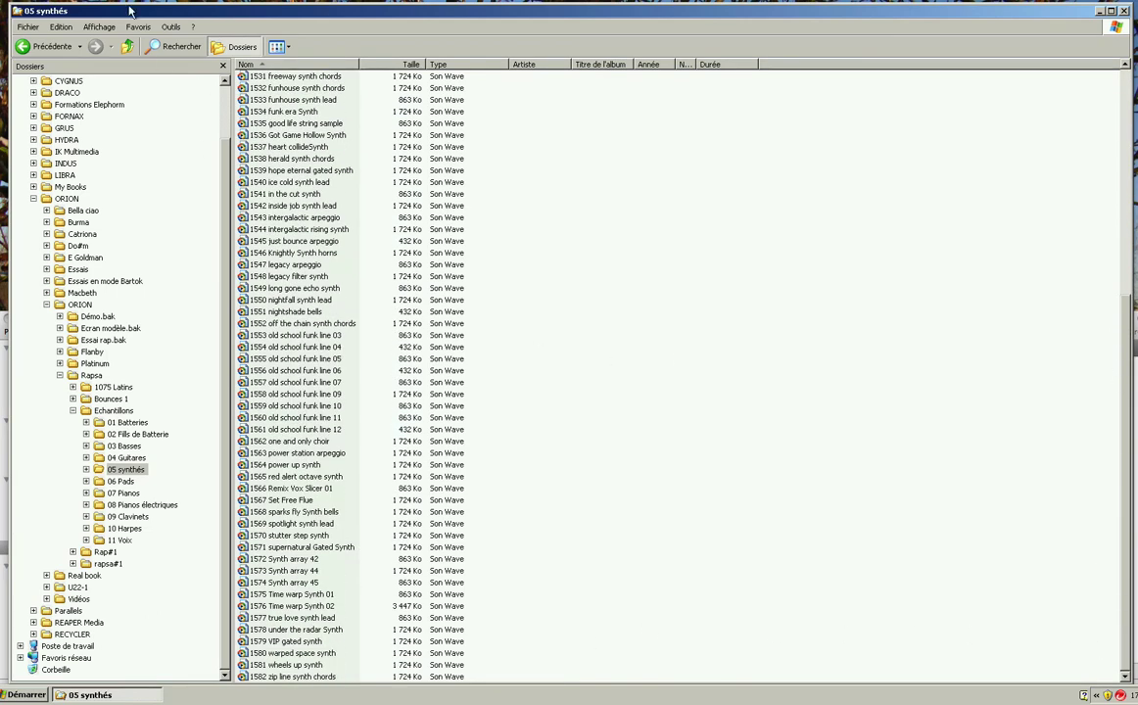
left_click(126, 46)
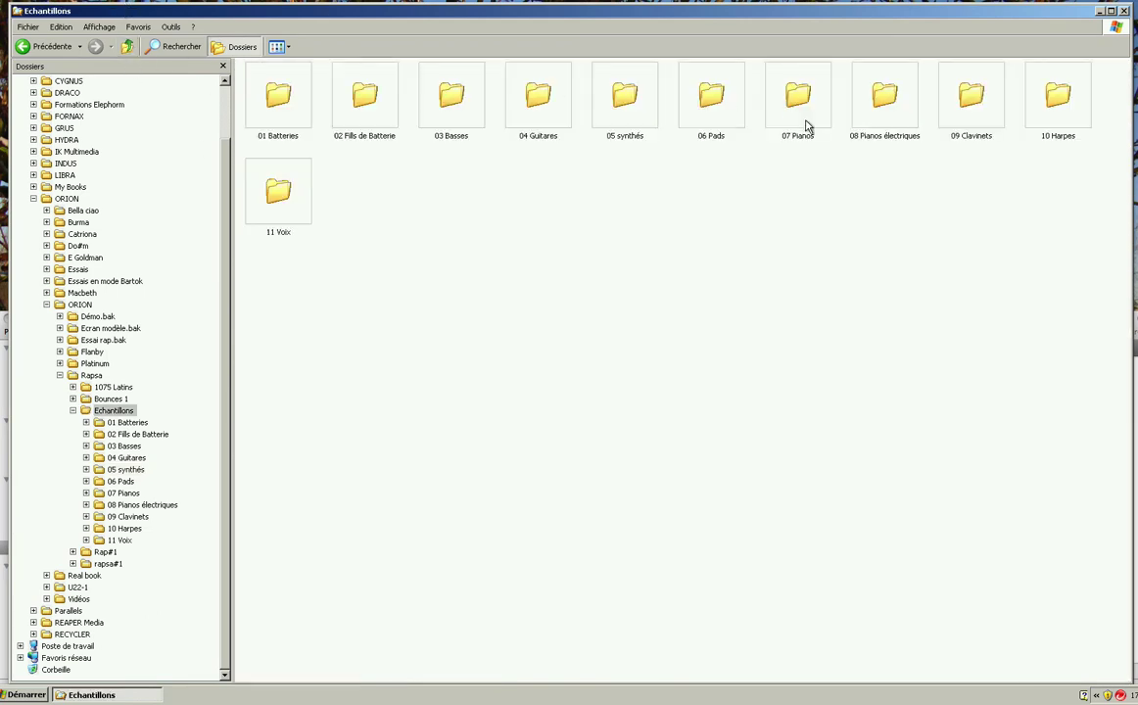
Step: Review the contents of the 06 Pads and 07 Pianos folders, returning to Echantillons after each
double_click(714, 98)
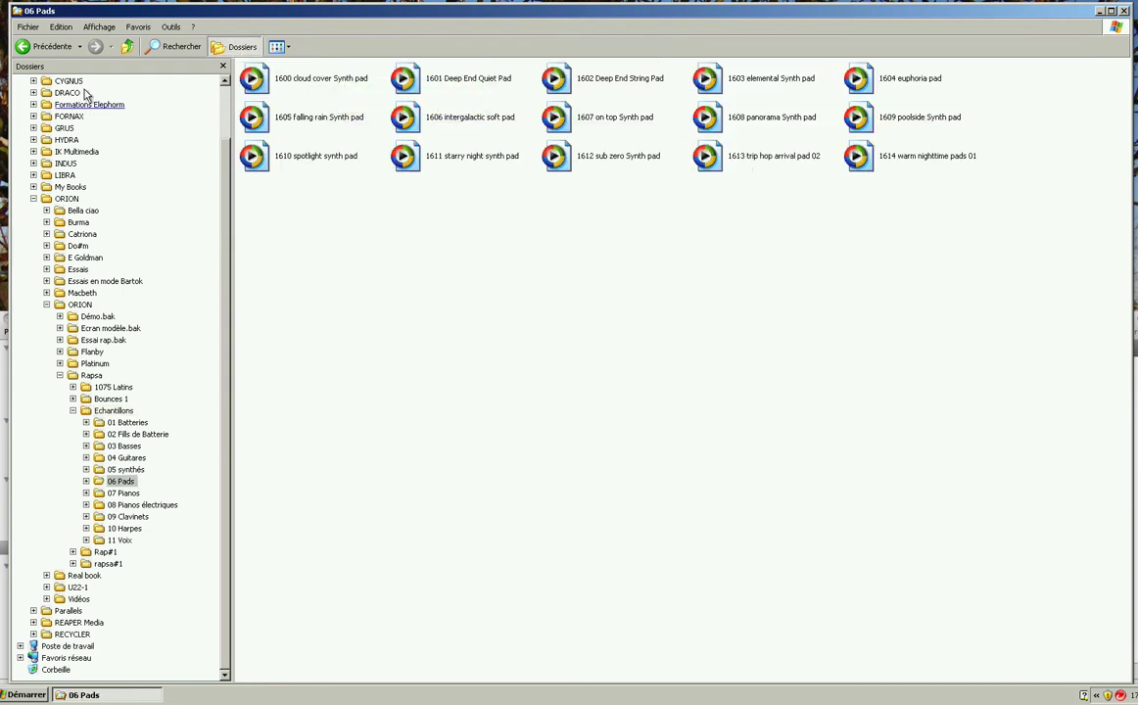
left_click(125, 46)
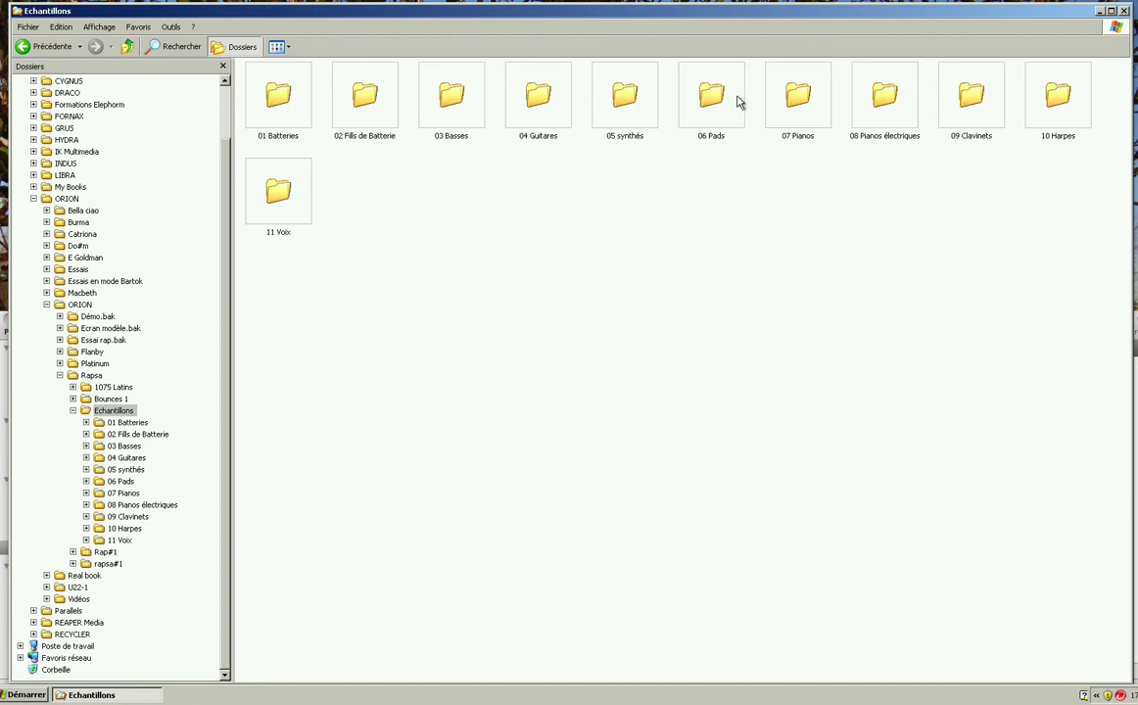
double_click(797, 95)
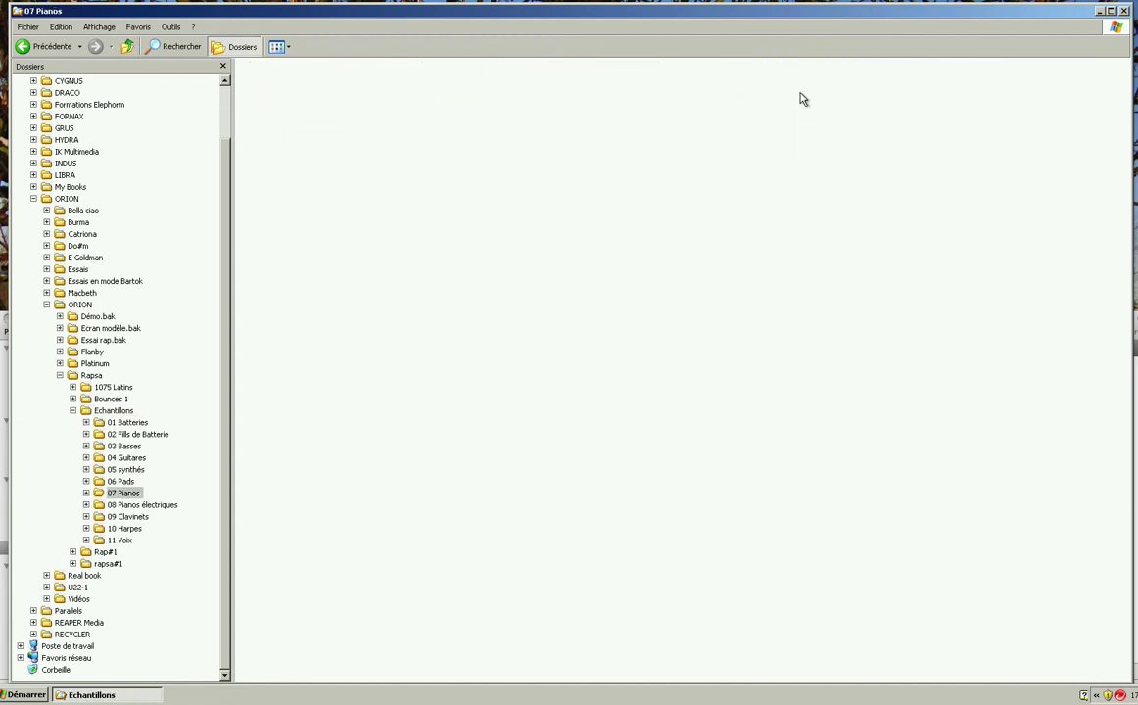
left_click(128, 47)
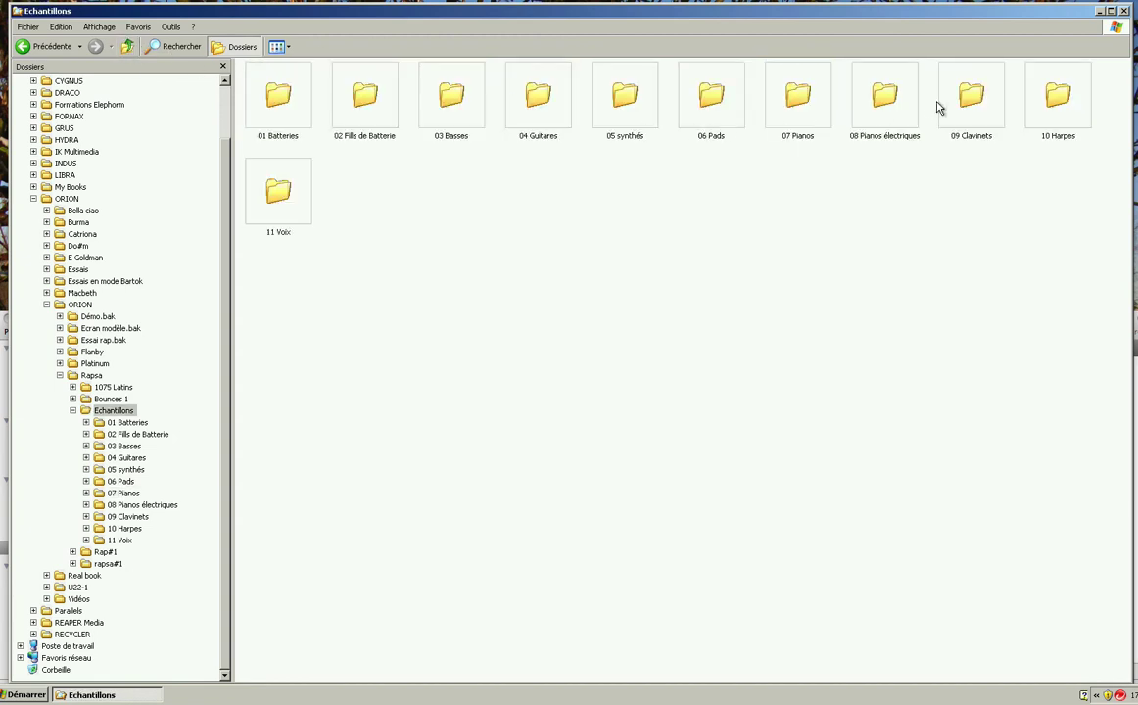
Step: Review the samples in the 08 Pianos électriques and 09 Clavinets folders, returning to Echantillons after each
double_click(889, 100)
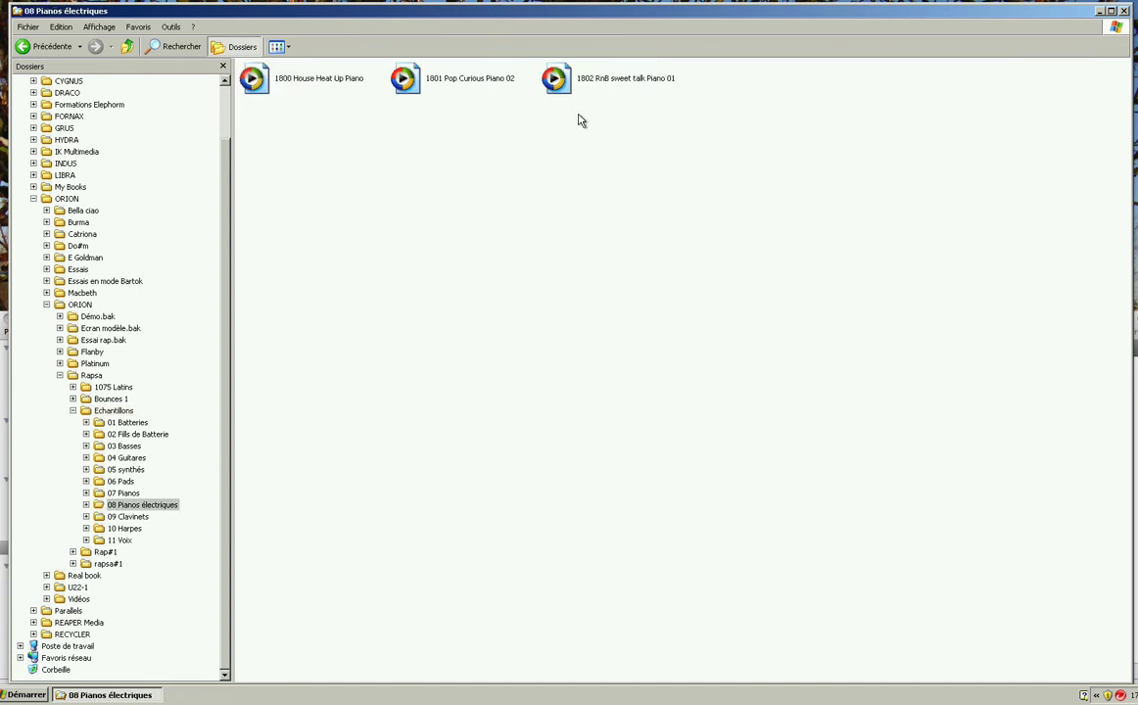
left_click(129, 47)
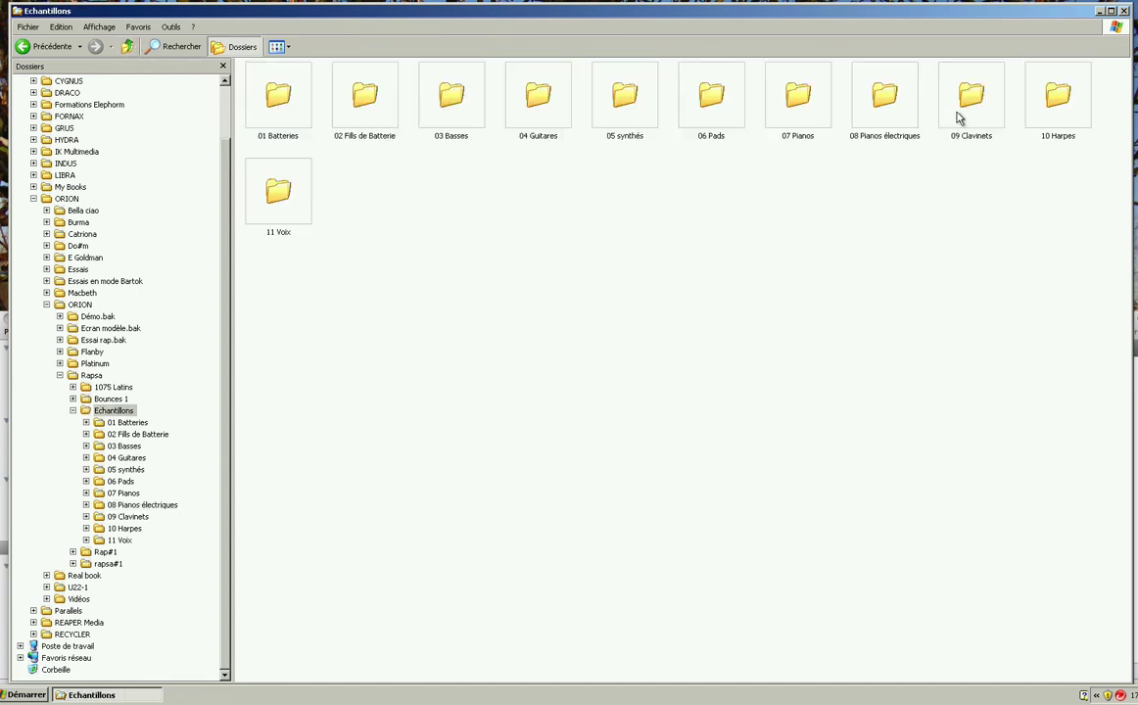
double_click(979, 100)
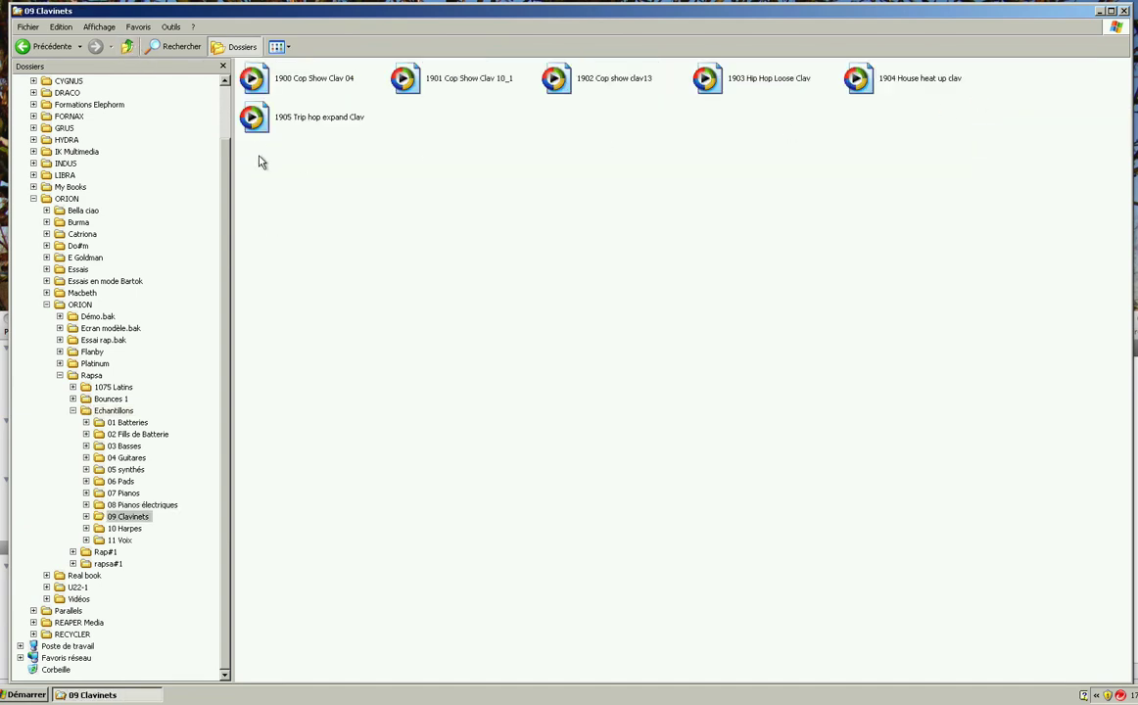
left_click(129, 47)
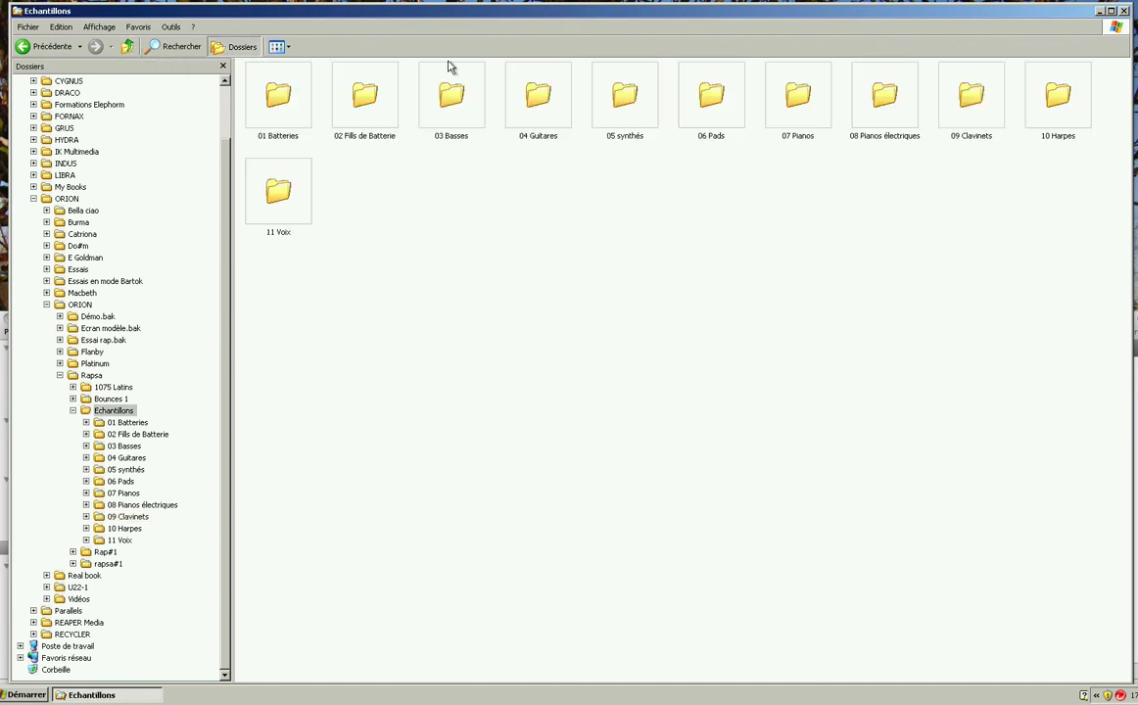
Step: Review the contents of the 10 Harpes and 11 Voix folders, returning to Echantillons after each
double_click(1062, 93)
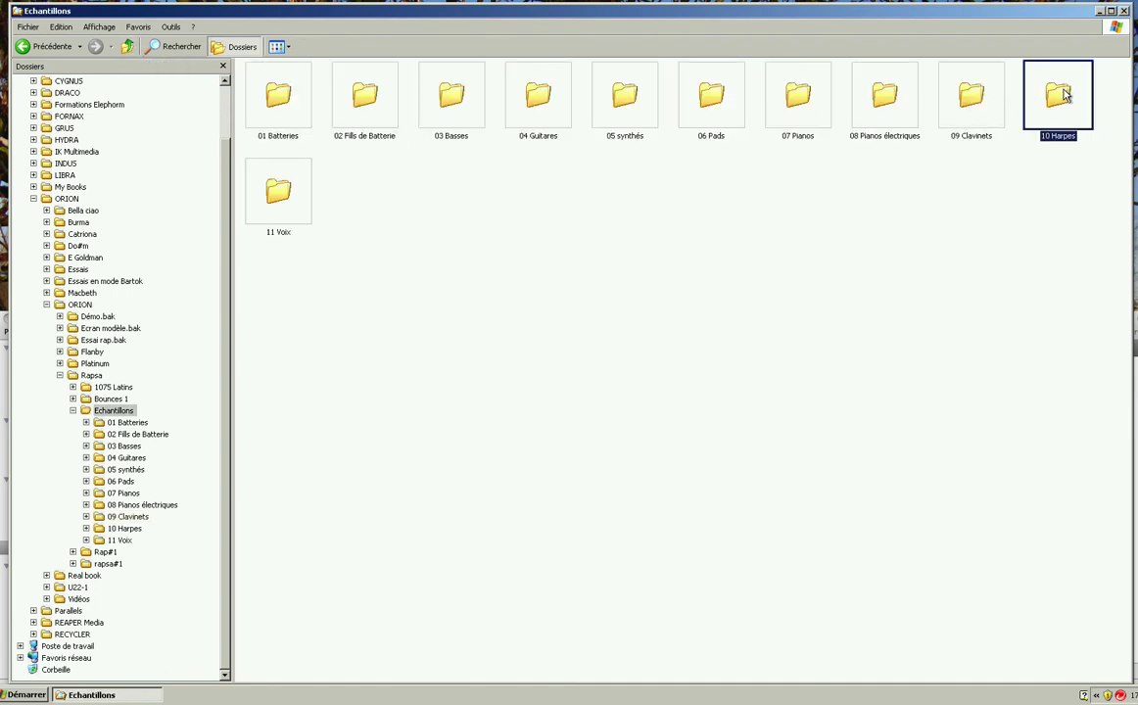
left_click(128, 47)
double_click(280, 201)
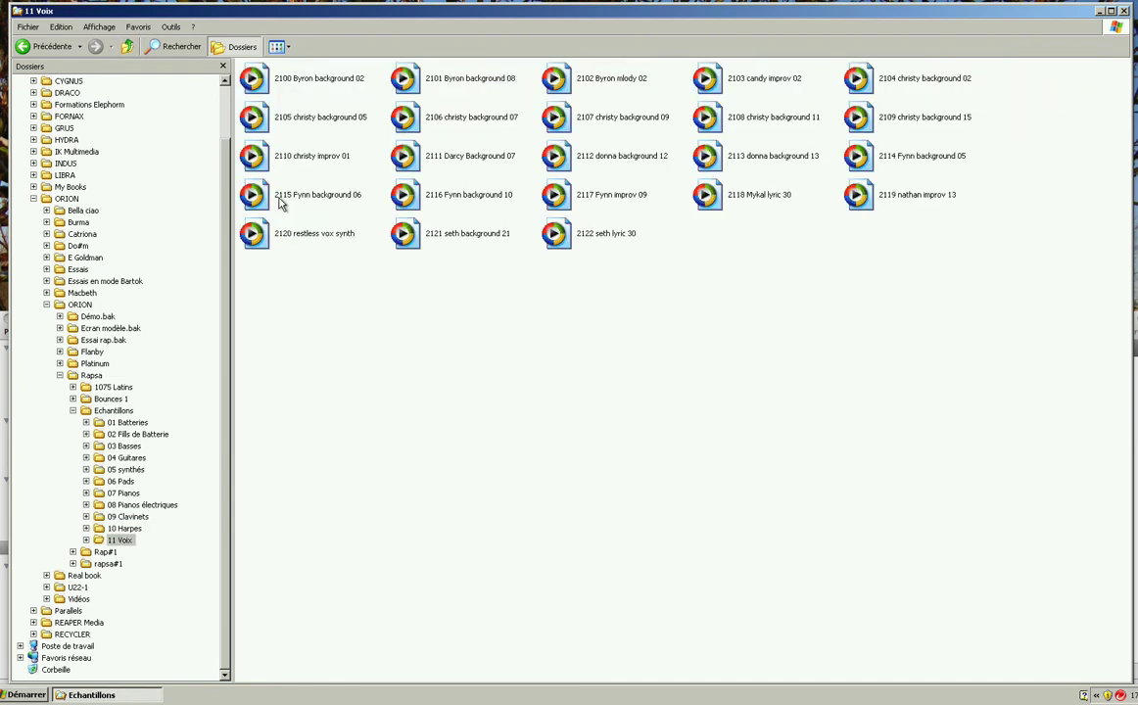
left_click(126, 47)
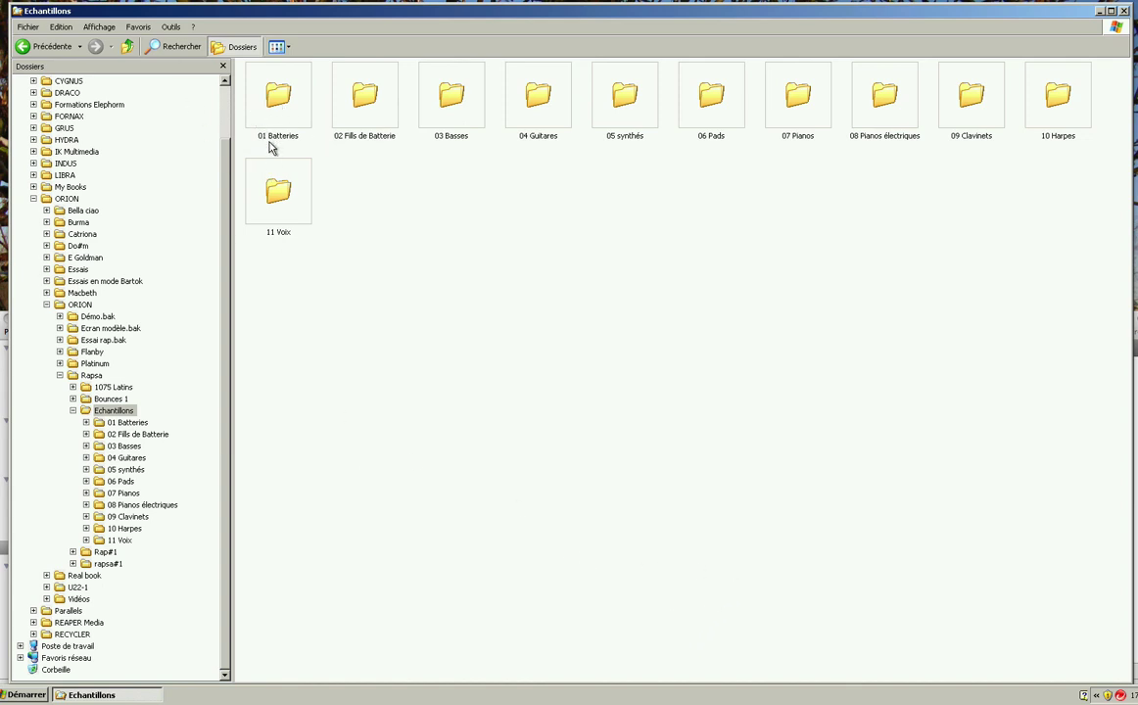
Step: Go up to the parent Rapsa folder and reopen its Echantillons subfolder
mouse_move(295, 144)
left_click(126, 46)
double_click(556, 80)
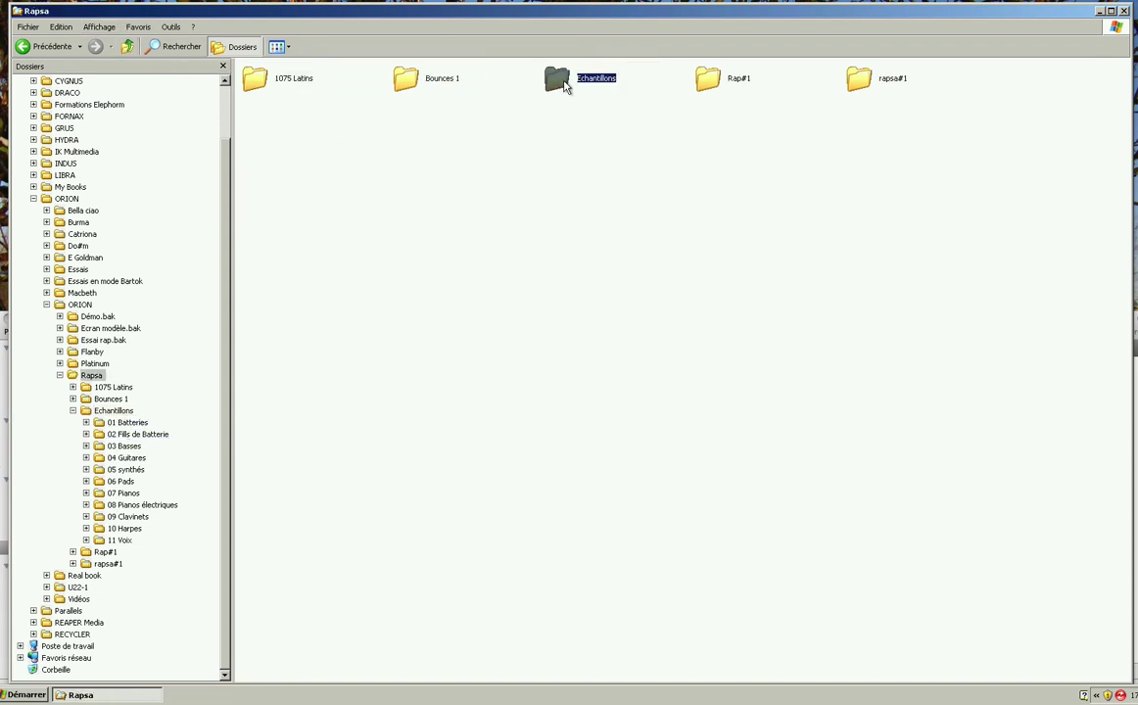